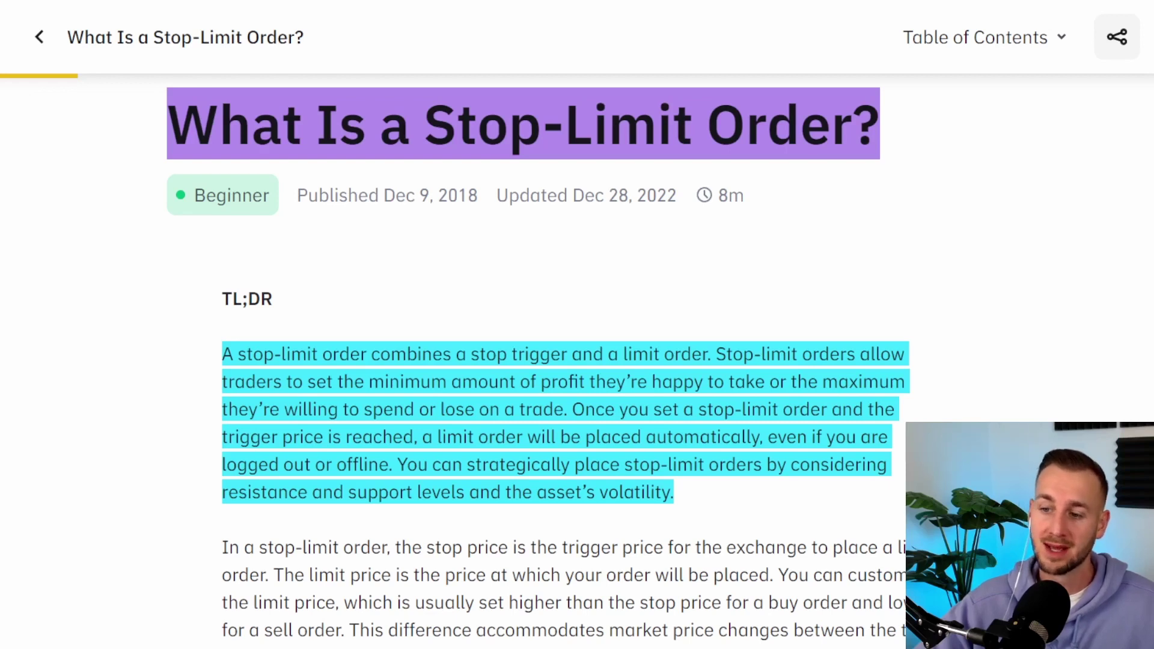
Go from the Binance Academy stop-limit article to the XRP/BUSD spot page's Stop-limit form.
mouse_move(375, 475)
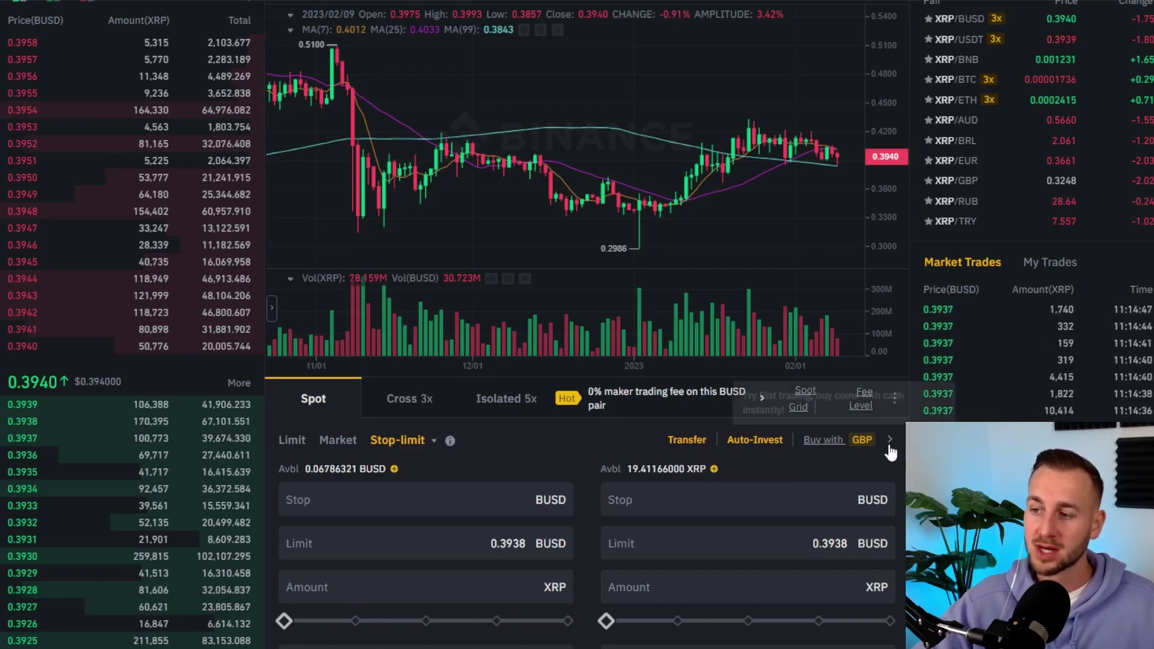
scroll(890, 446, down, 1)
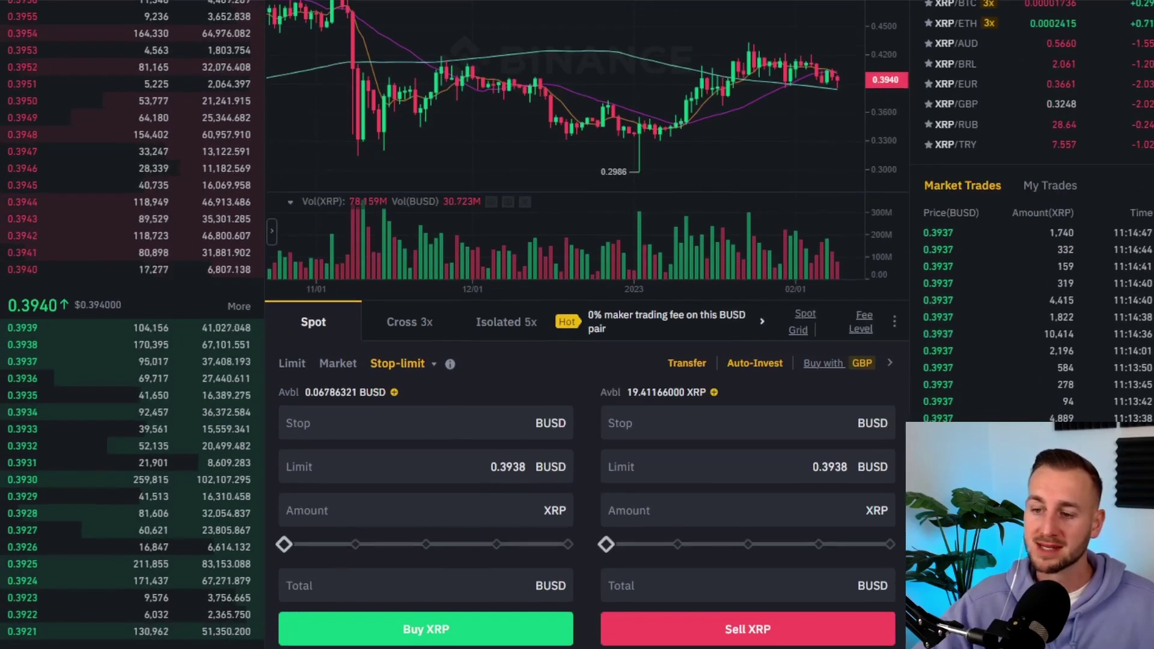
click(289, 364)
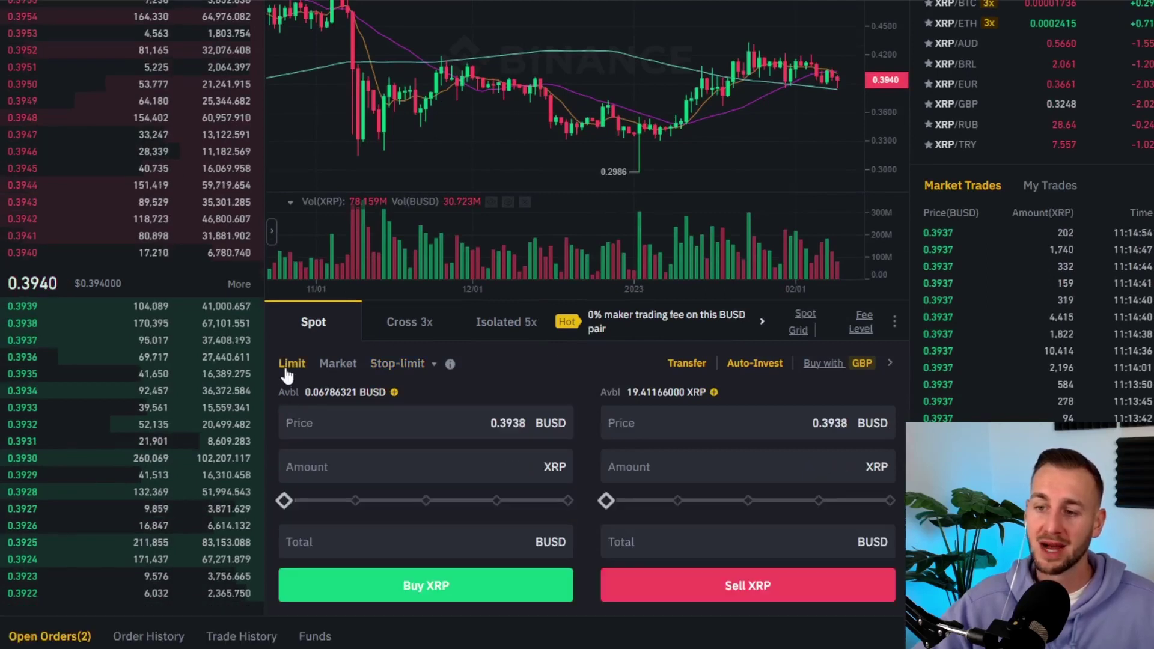
click(335, 369)
click(382, 368)
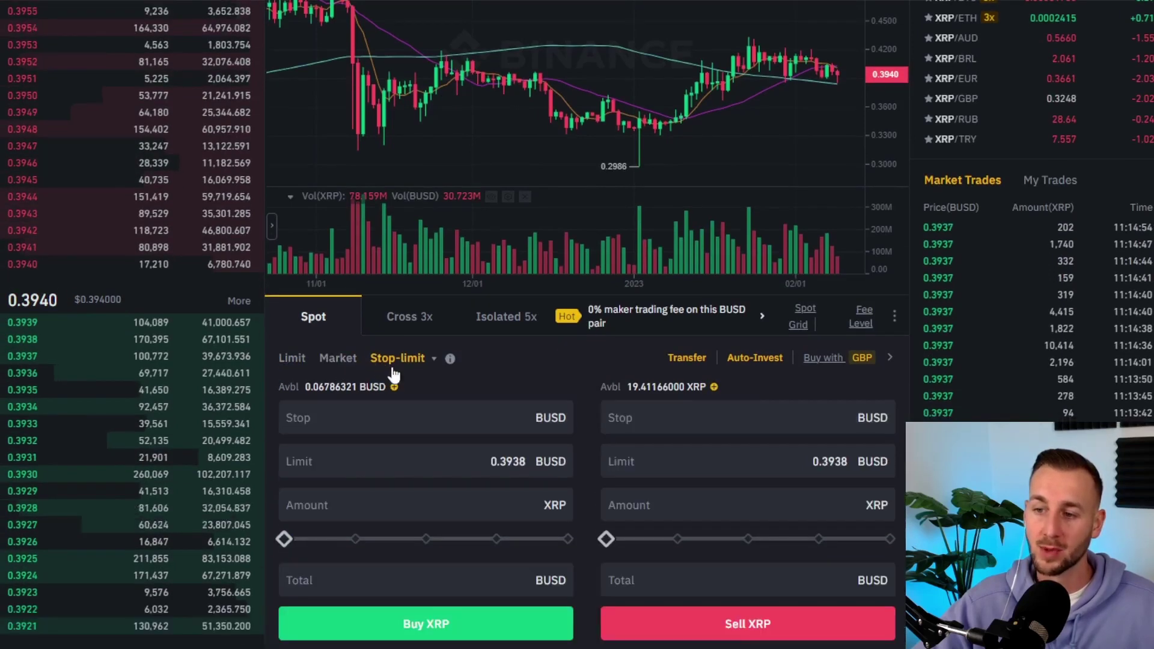
click(354, 367)
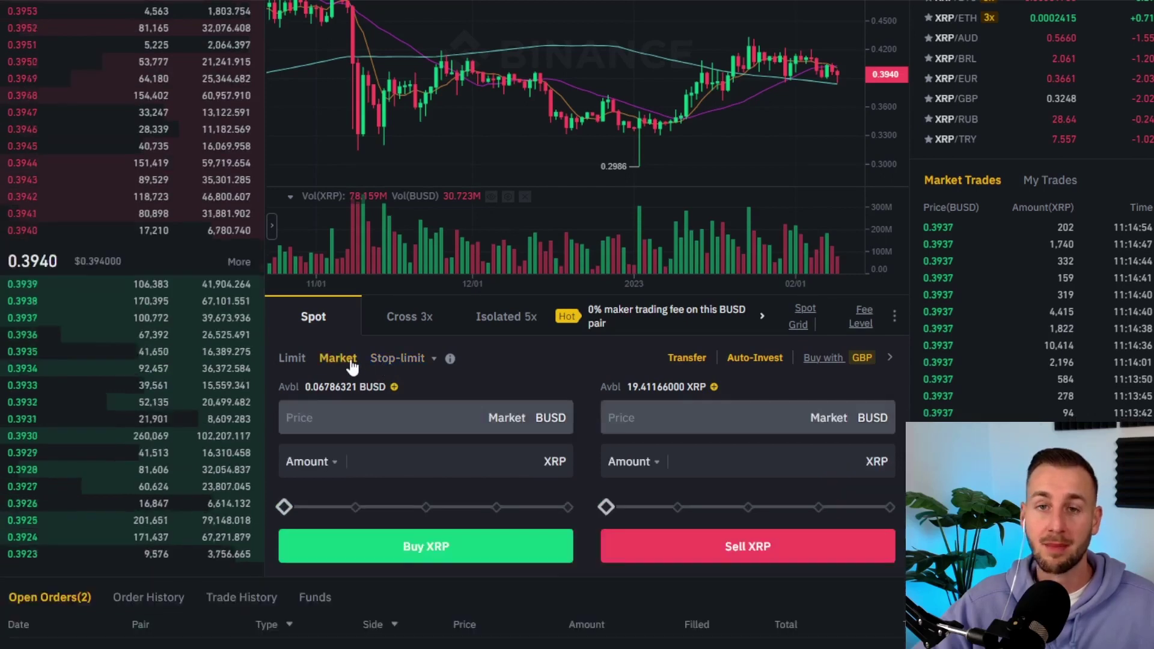
click(423, 466)
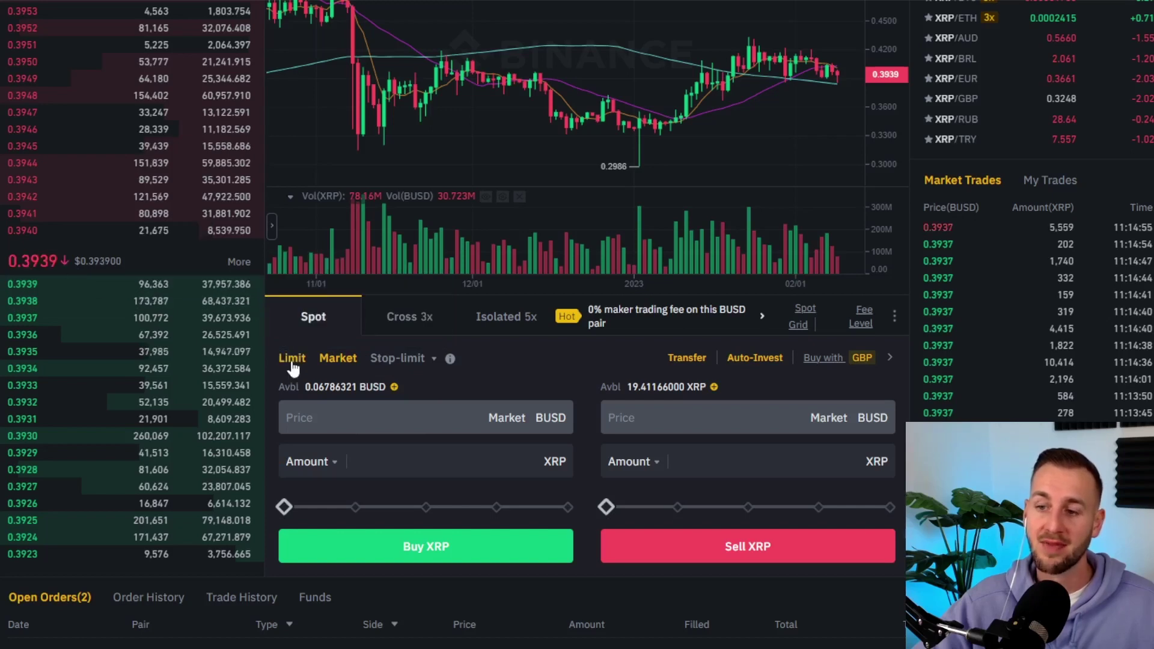
click(292, 361)
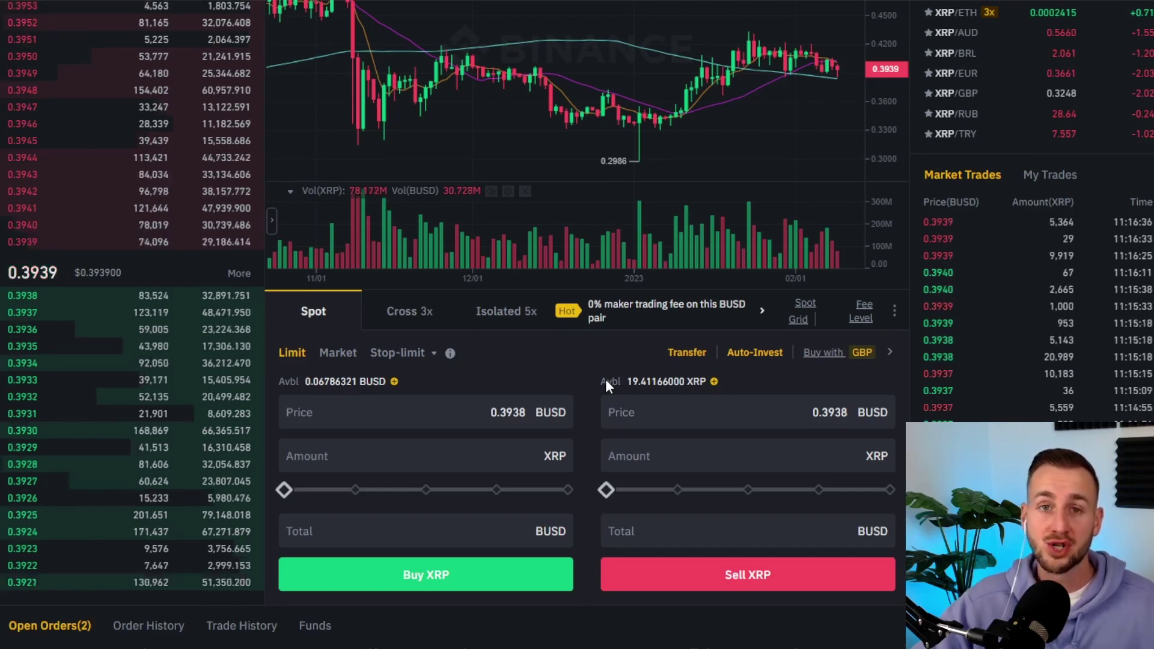
click(415, 455)
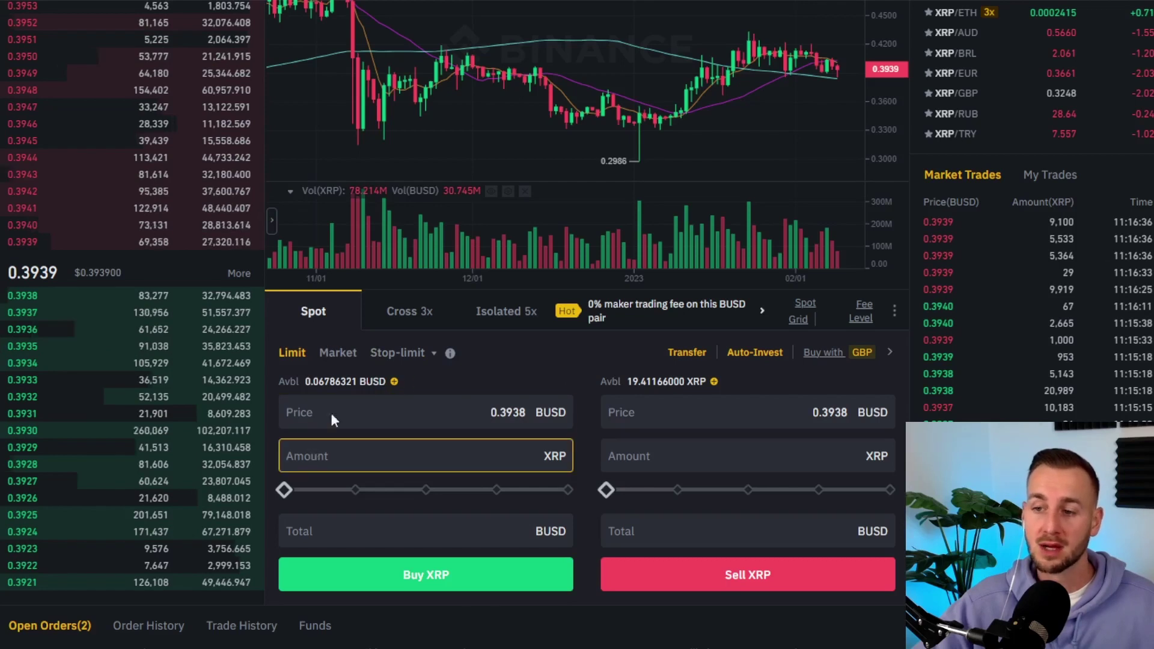
click(385, 361)
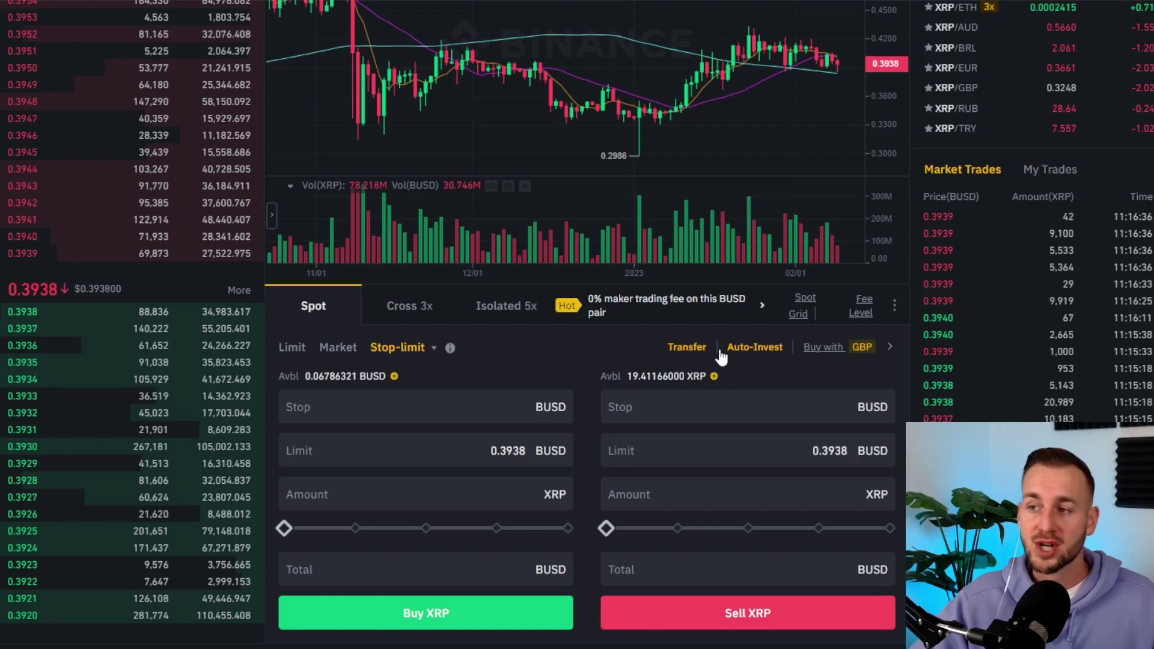
scroll(902, 376, up, 1)
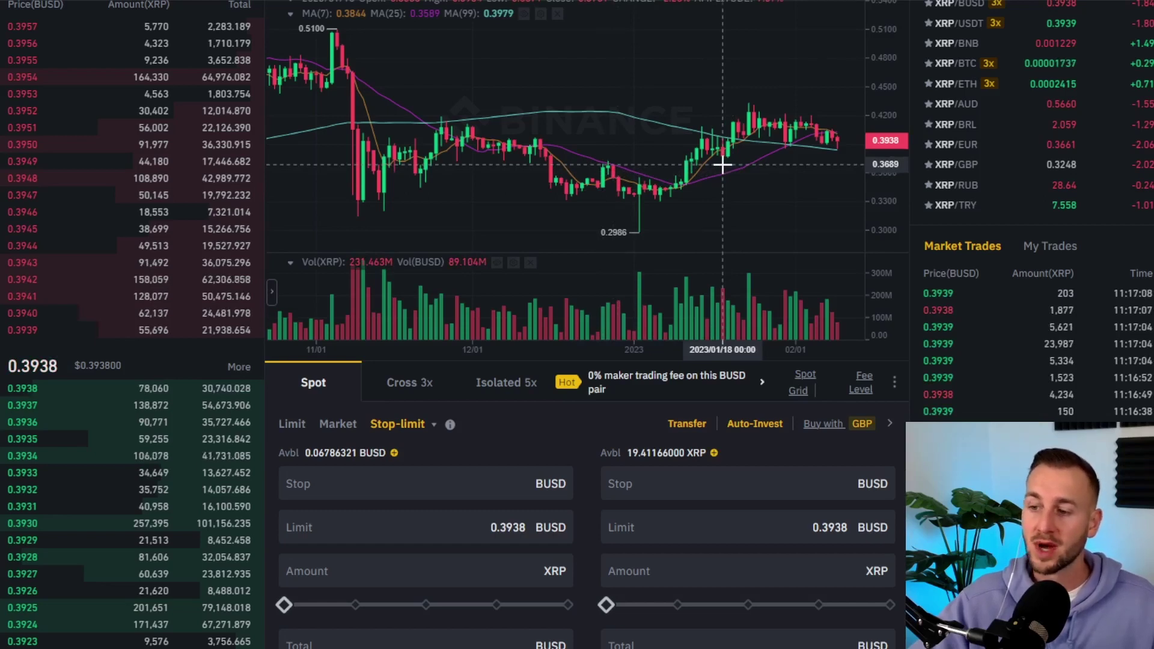
click(773, 483)
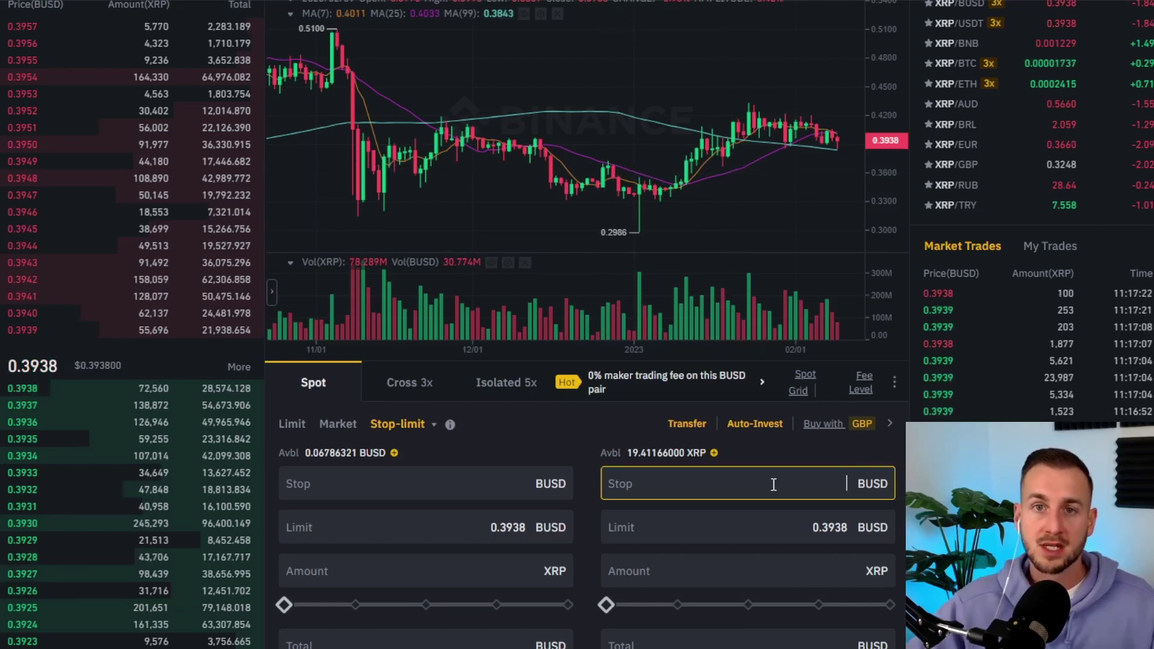
Enter a 0.37 sell stop and 0.36 limit, then slide the amount to nearly all XRP.
text(0.37)
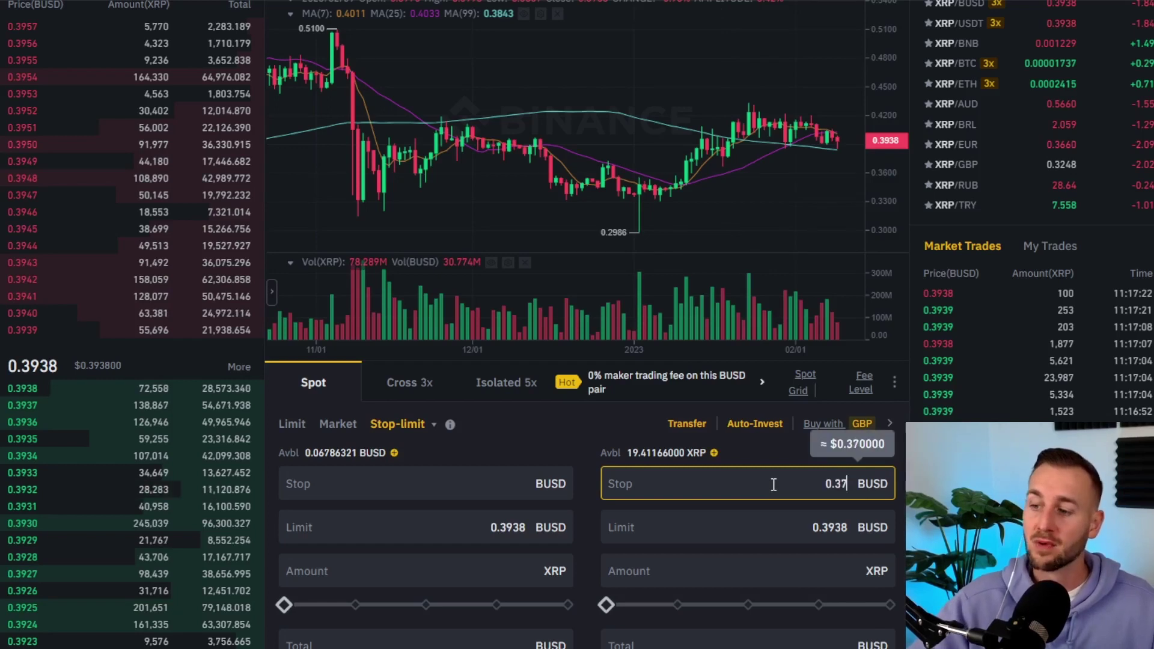
click(854, 450)
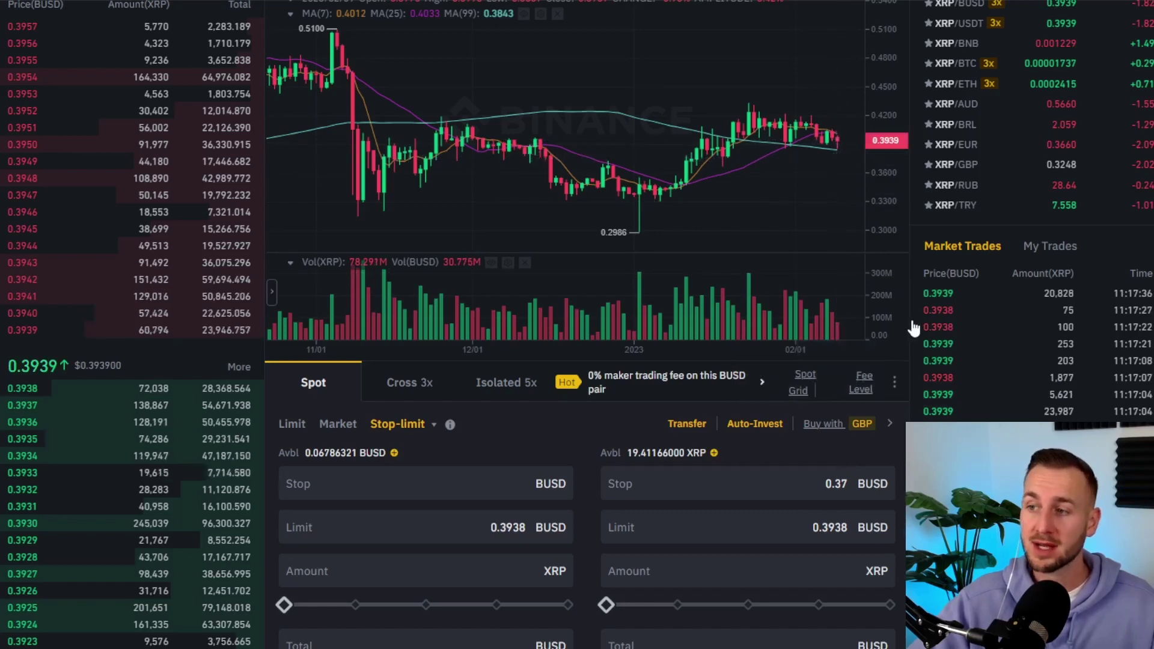
click(849, 482)
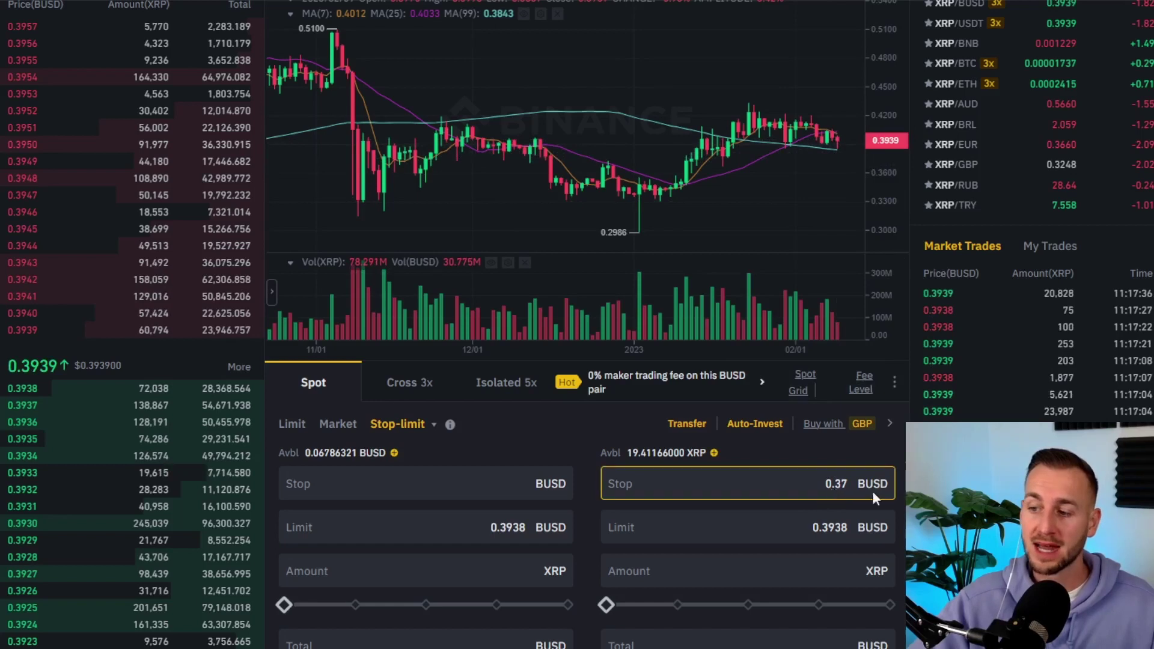
click(856, 526)
drag(857, 525, 820, 526)
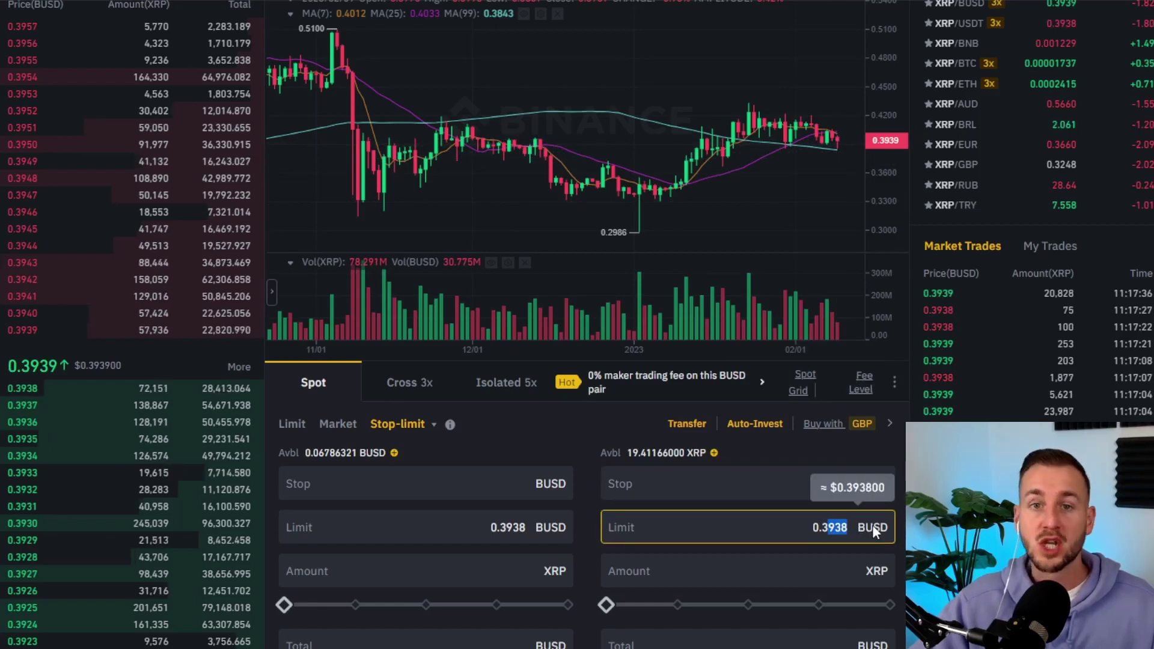
text(6)
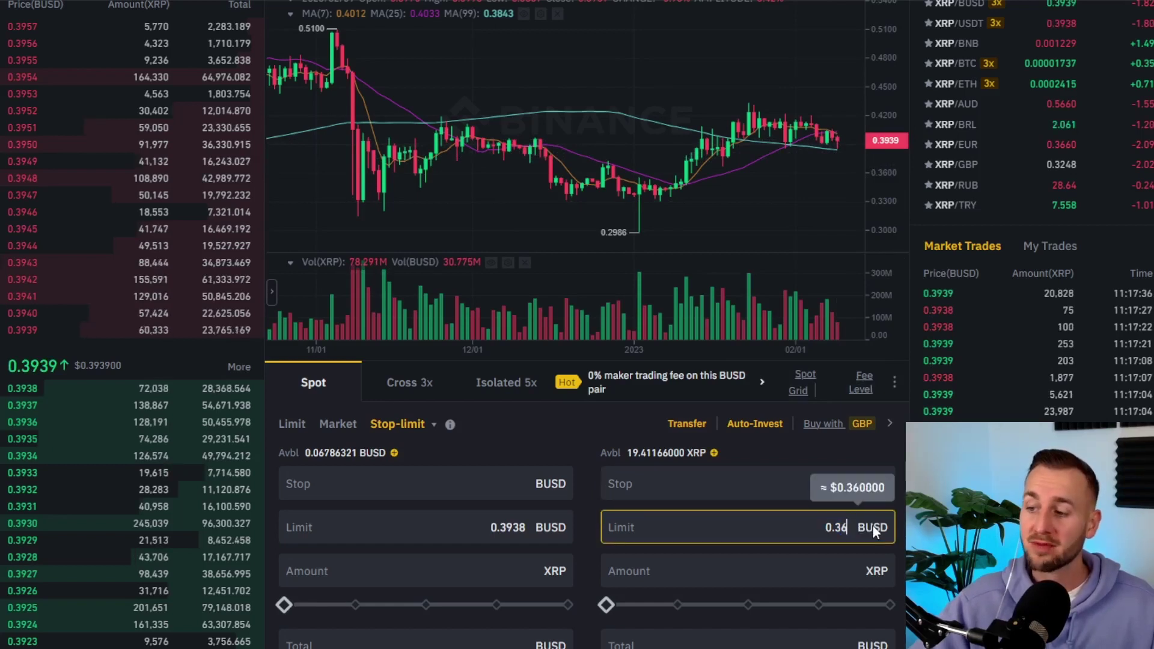
click(897, 505)
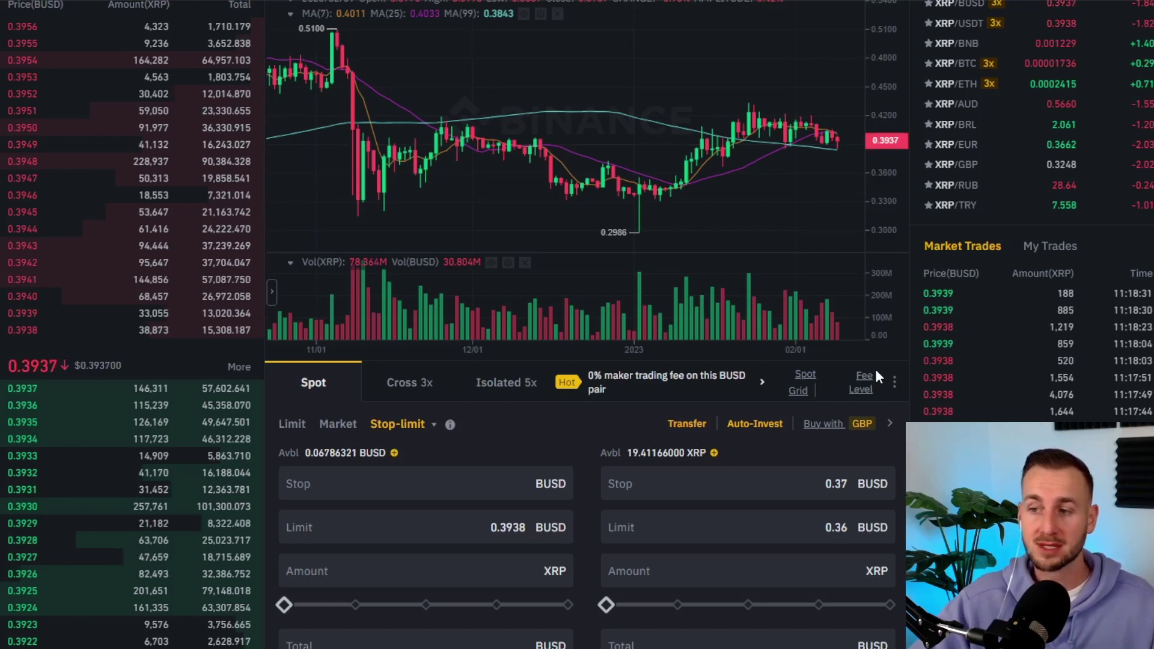
mouse_move(606, 598)
drag(606, 598, 890, 604)
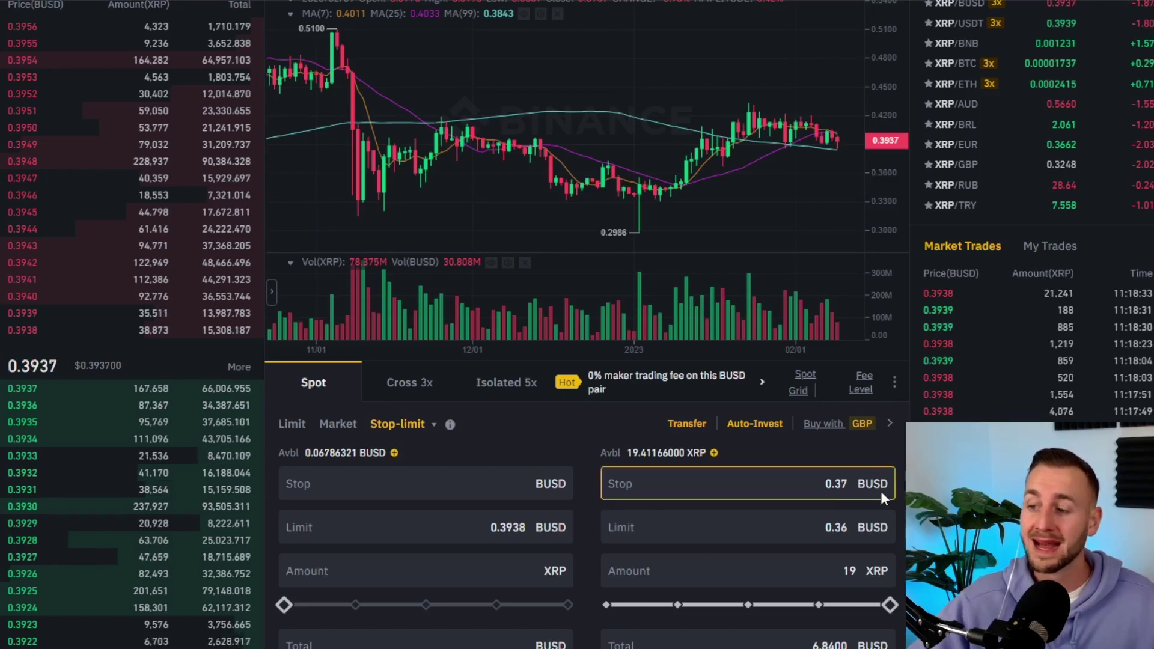
Submit the 19 XRP sell order (6.84 BUSD total) for confirmation.
scroll(856, 542, down, 2)
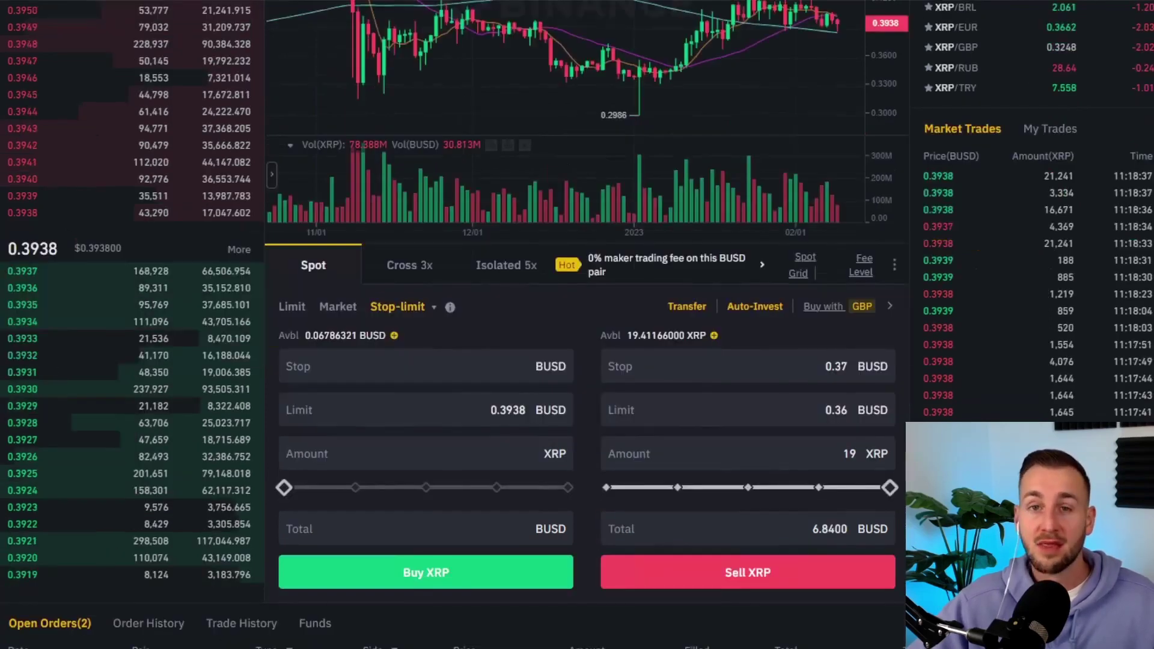
click(723, 570)
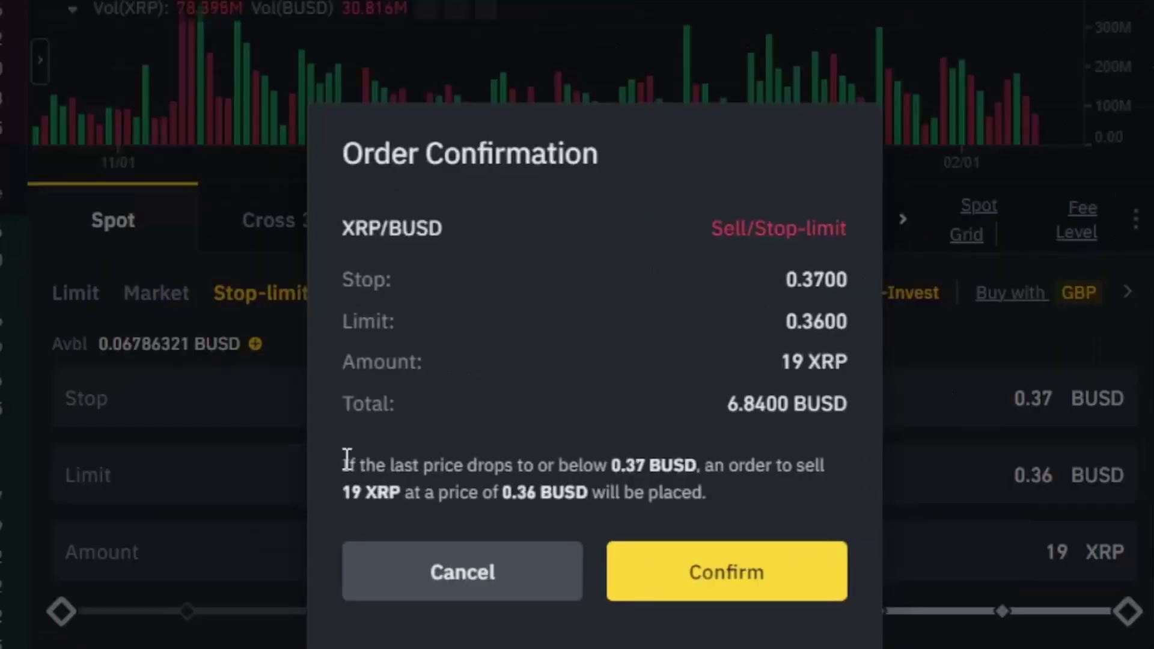
Review the trigger explanation and confirm the 19 XRP sell stop-limit at 0.37/0.36.
drag(347, 461, 706, 492)
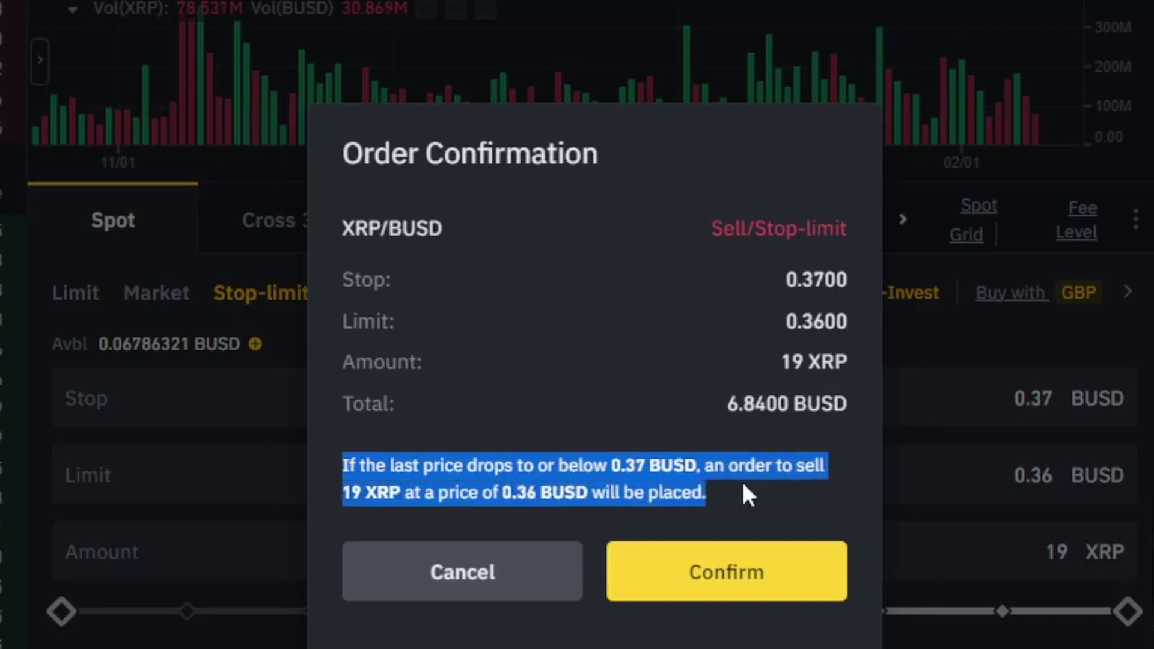
click(714, 571)
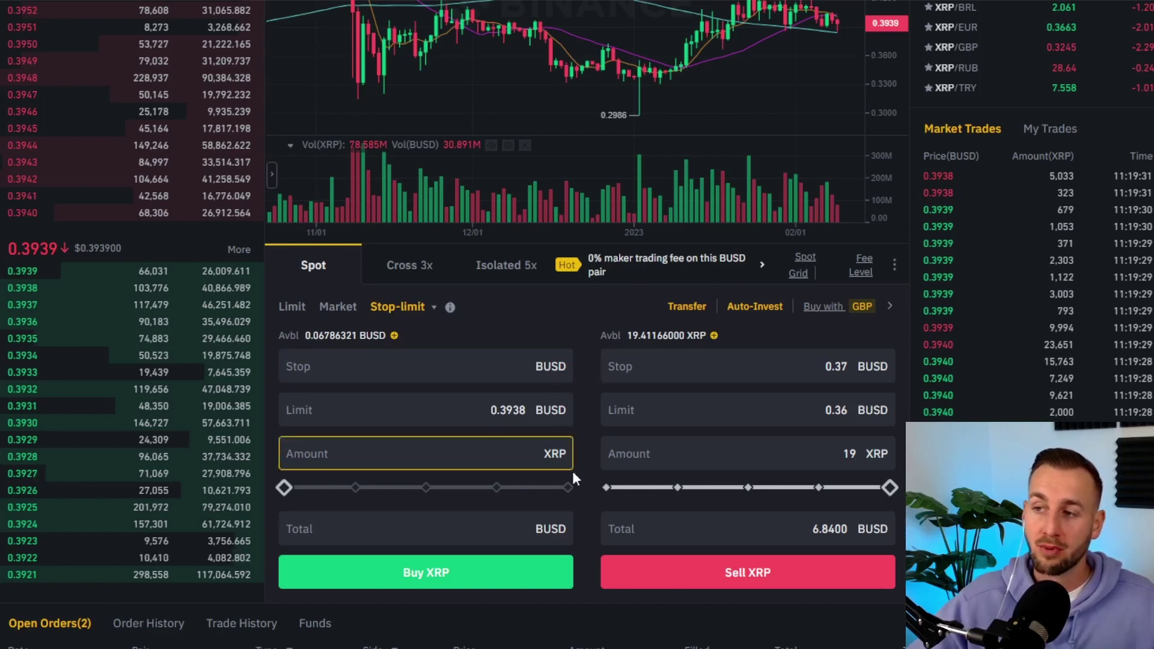
Study the XRP/BUSD chart, then return to the buy form with its 0.435 BUSD stop.
scroll(578, 481, up, 4)
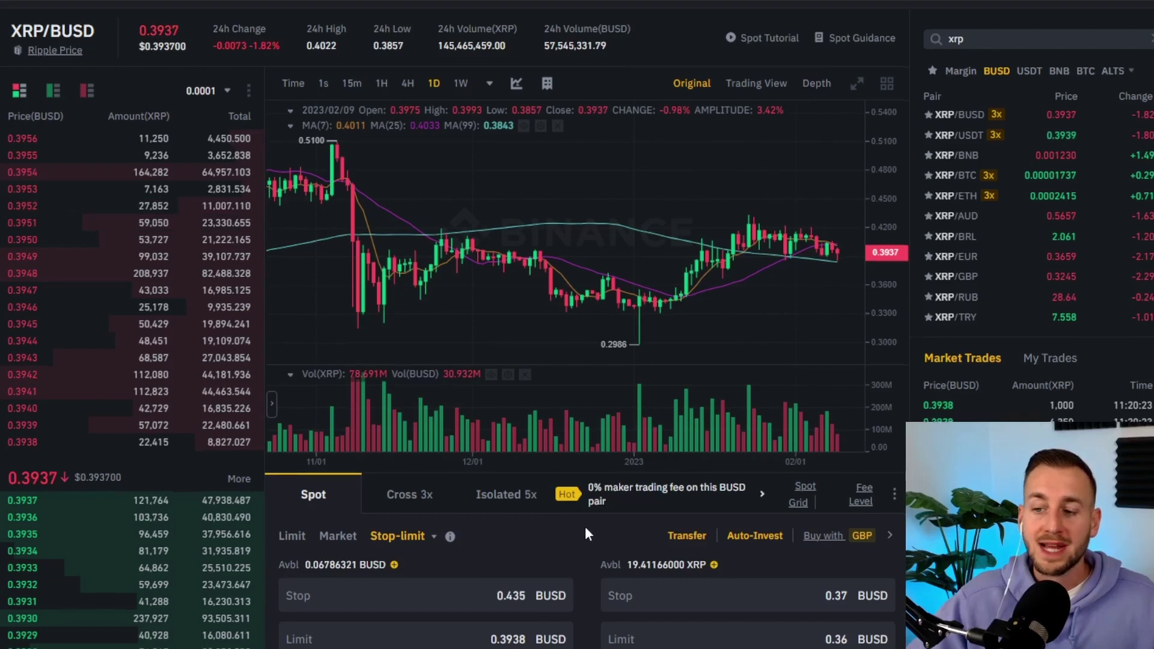
scroll(586, 525, down, 1)
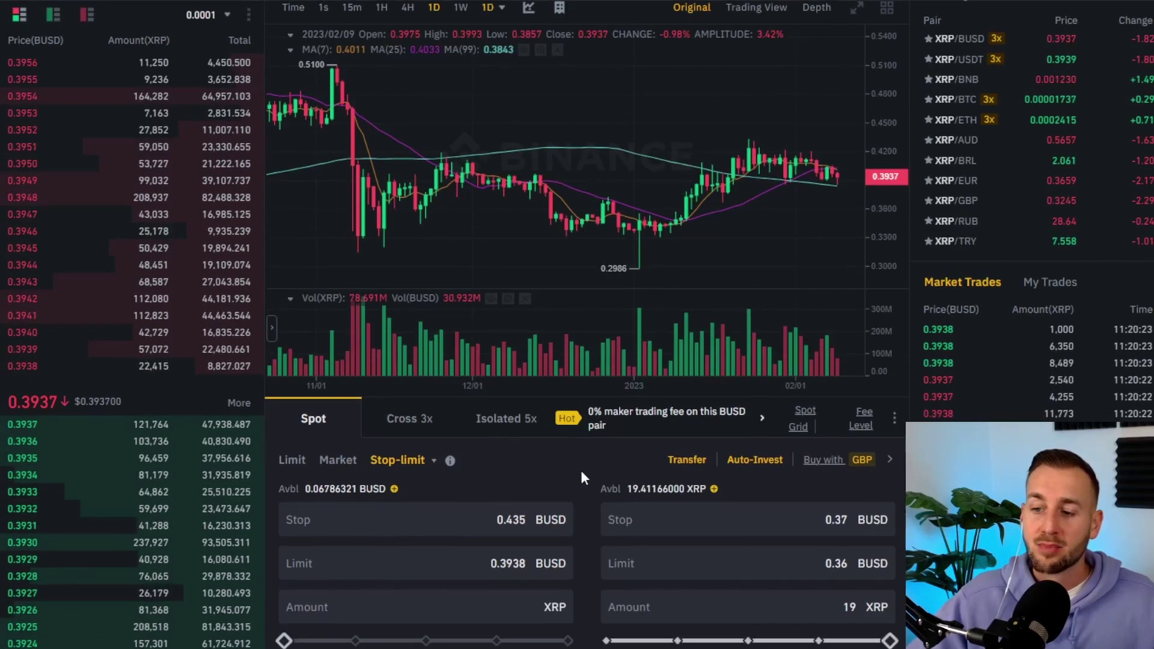
Replace the buy limit price with 0.46 BUSD, leaving the buy amount at 0 XRP.
scroll(582, 475, down, 1)
click(515, 561)
double_click(516, 484)
text(0.46)
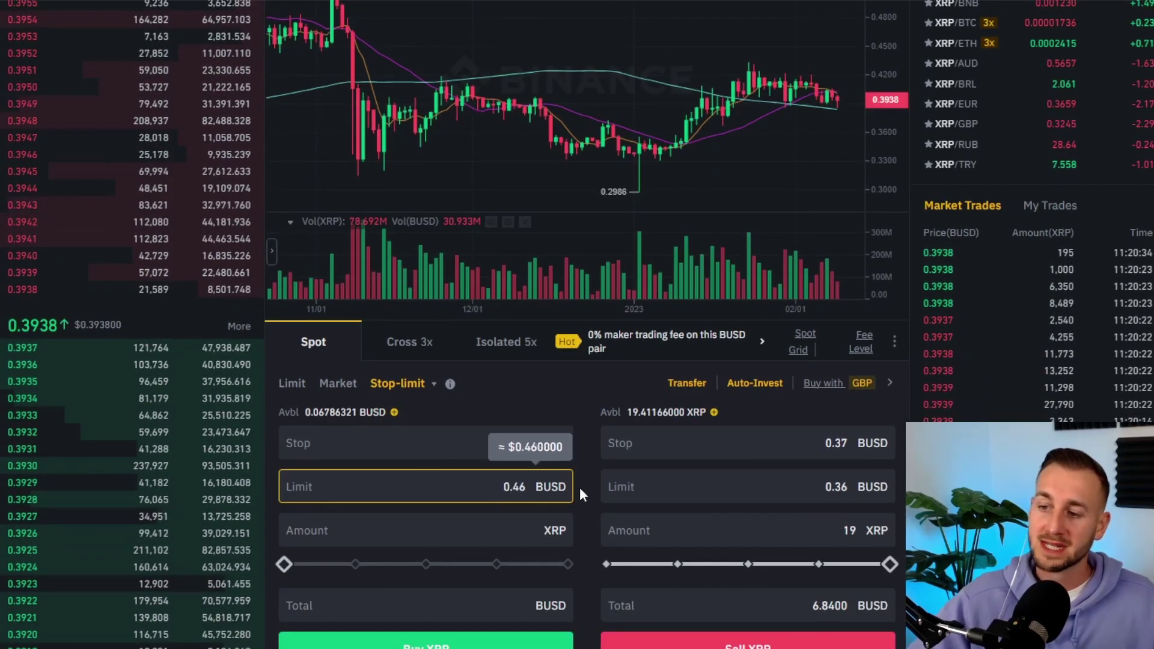
click(588, 475)
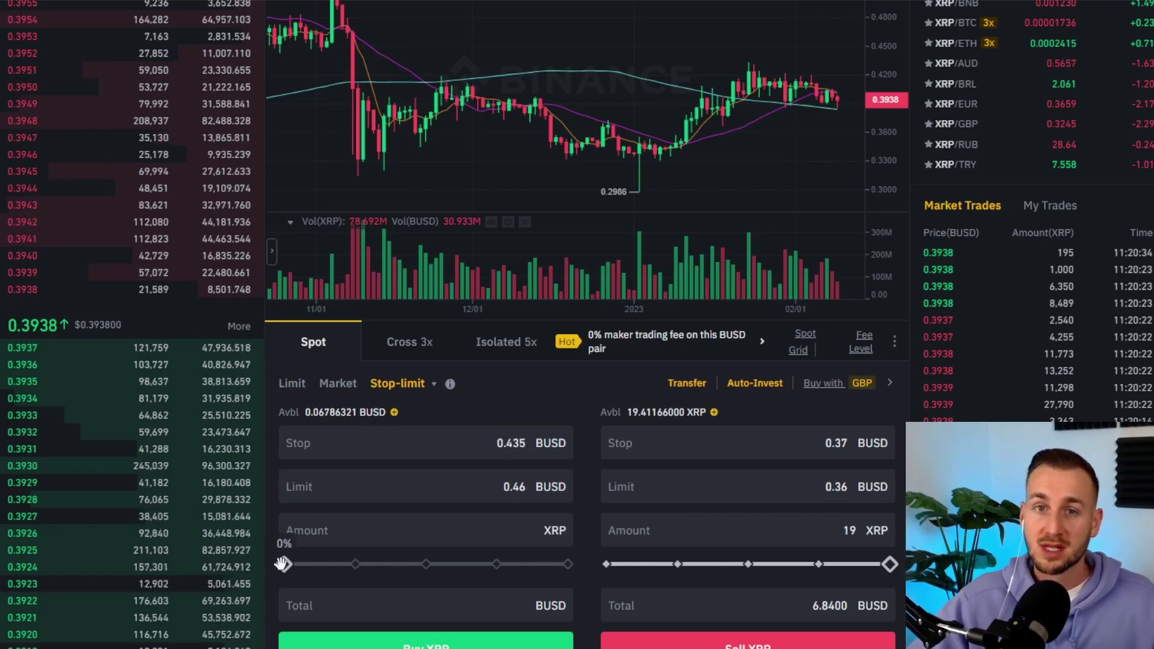
drag(285, 564, 532, 571)
scroll(481, 583, down, 1)
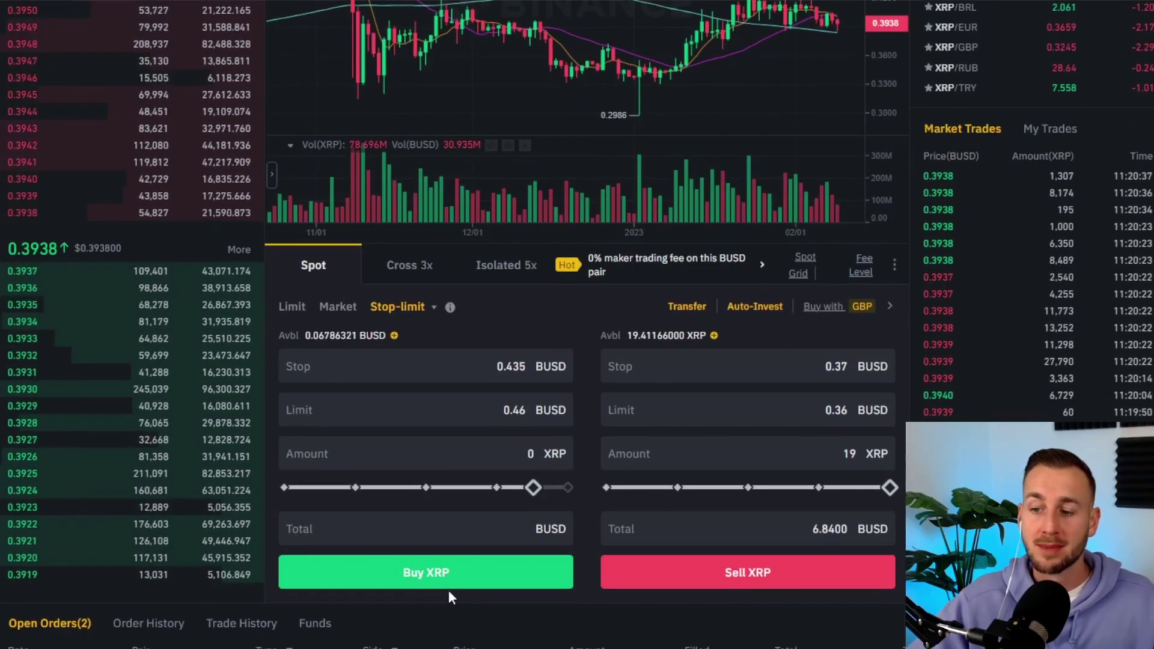
scroll(443, 575, up, 4)
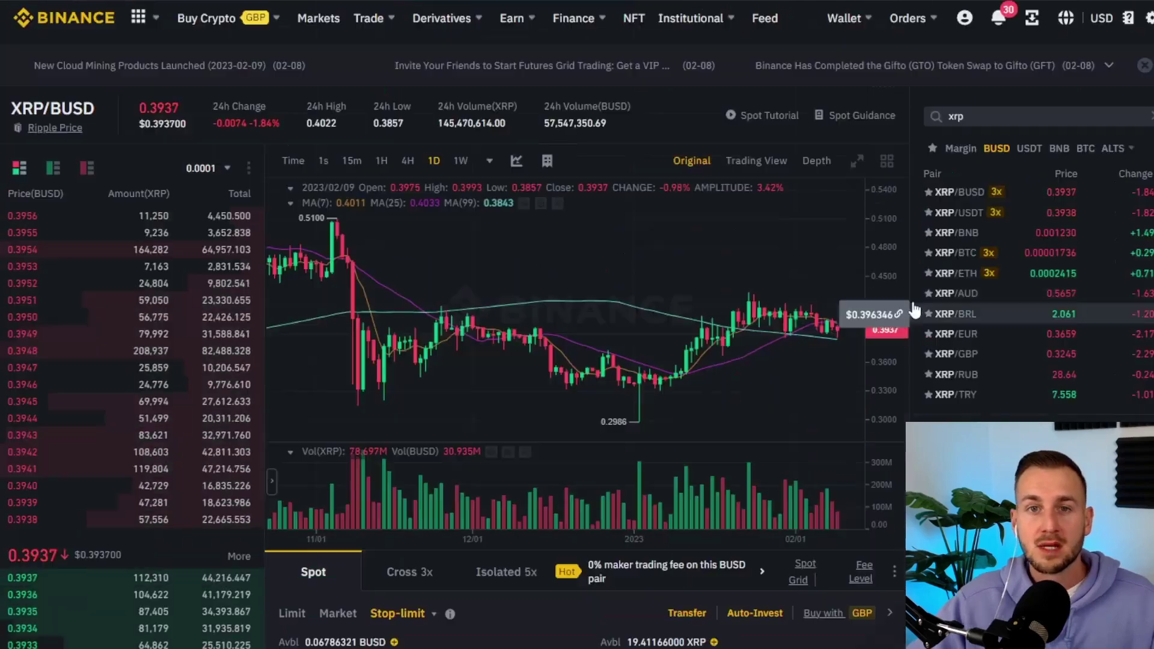